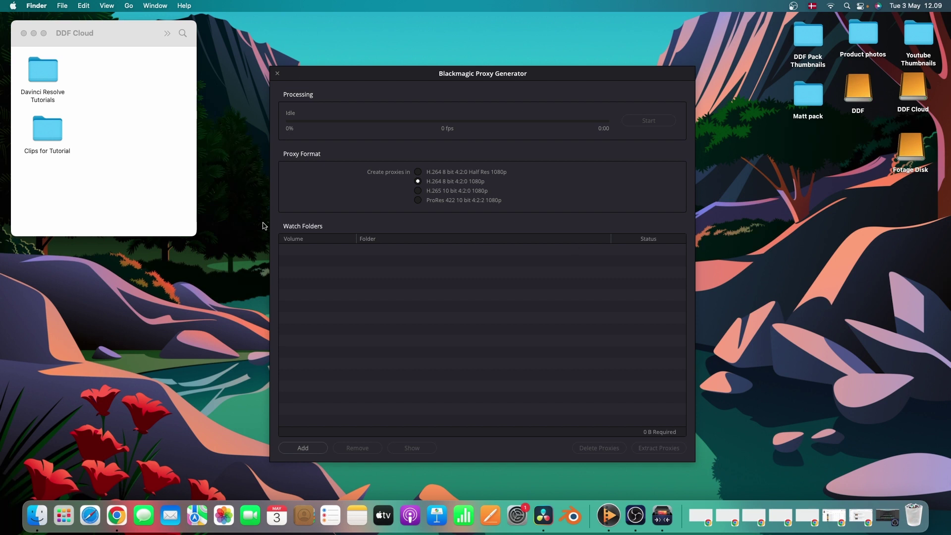
# - Add the DDF Cloud 'Clips for Tutorial' folder to the Watch Folders list
pyautogui.click(48, 137)
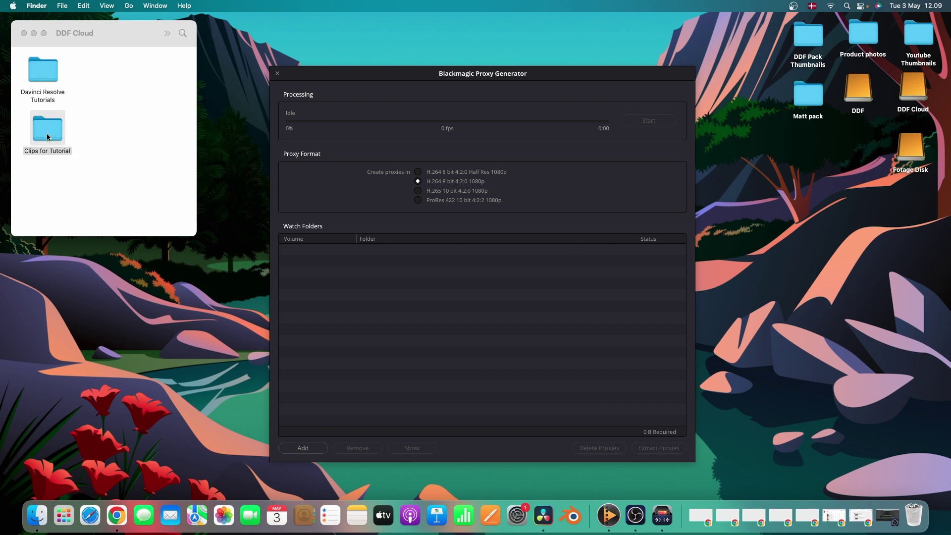
pyautogui.moveTo(48, 137); pyautogui.dragTo(421, 293)
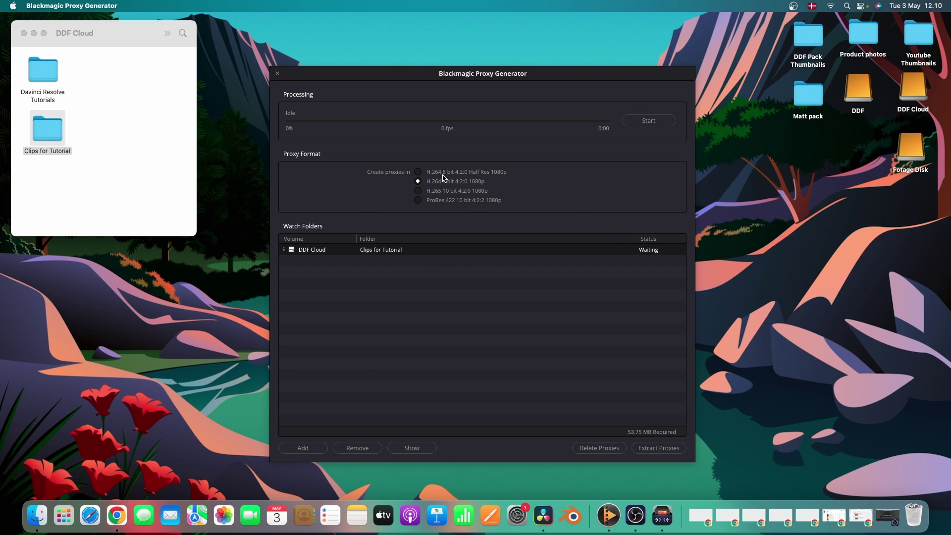
# - Start proxy generation and let all 3 clips in Clips for Tutorial complete
pyautogui.click(640, 122)
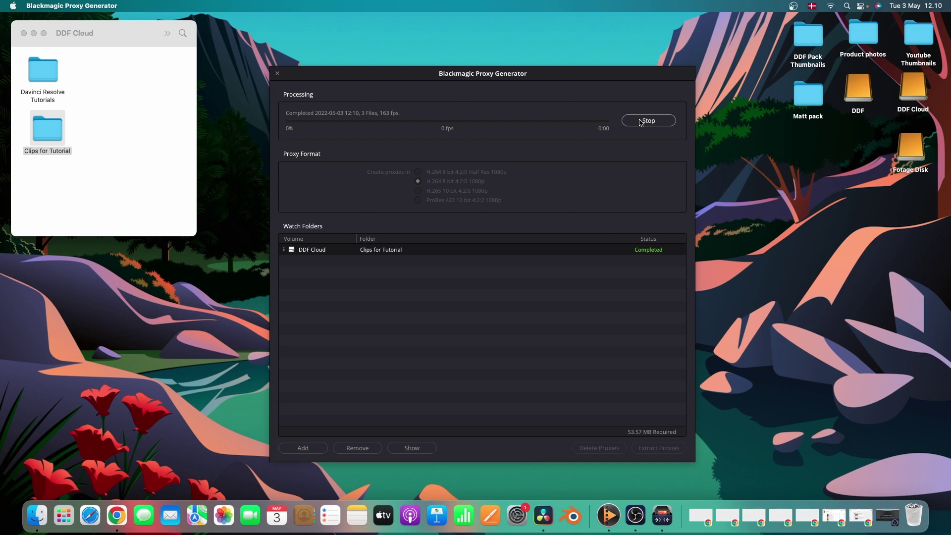
# - Open Clips for Tutorial in Finder to reveal its new Proxy folder, then switch to DaVinci Resolve
pyautogui.doubleClick(38, 135)
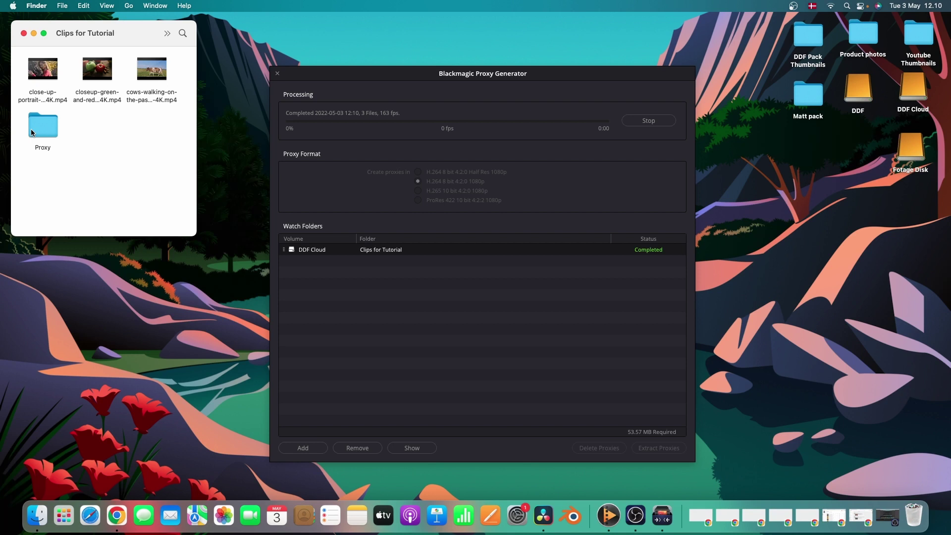
pyautogui.click(544, 515)
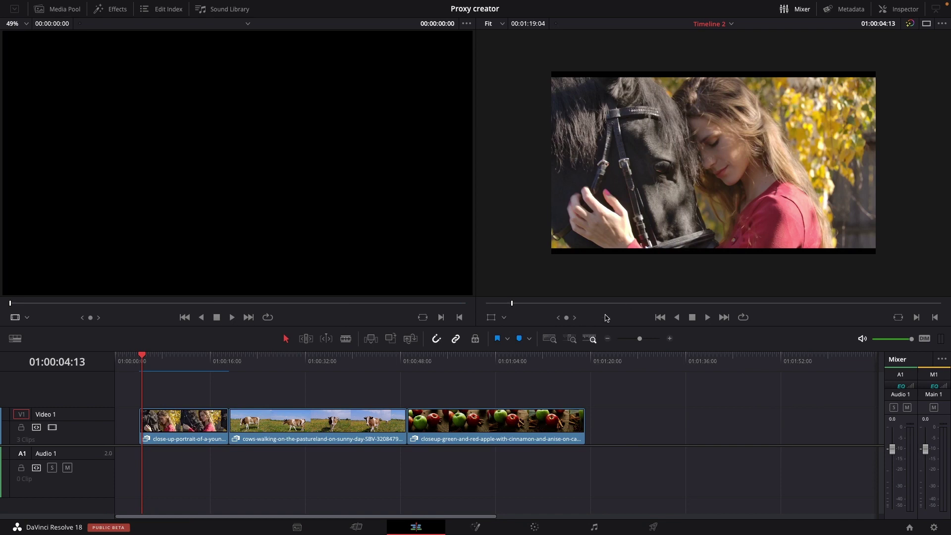
# - Play the timeline briefly, then set Proxy Handling to Disable All Proxies
pyautogui.press('space')
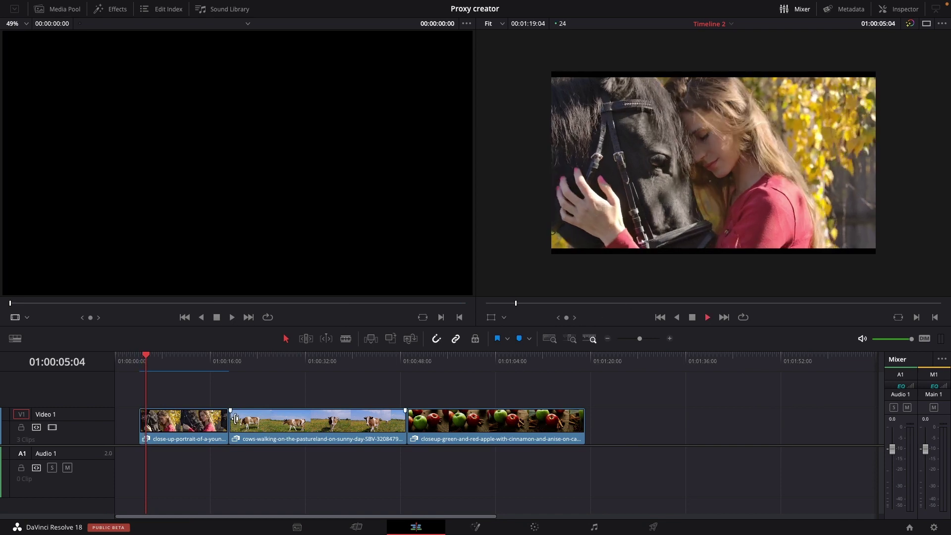
pyautogui.press('space')
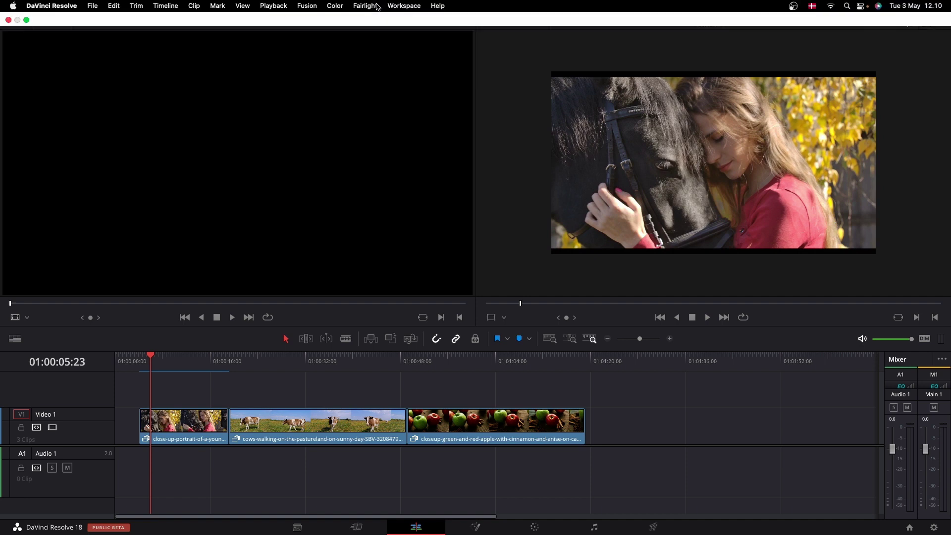
pyautogui.click(271, 7)
pyautogui.moveTo(283, 31)
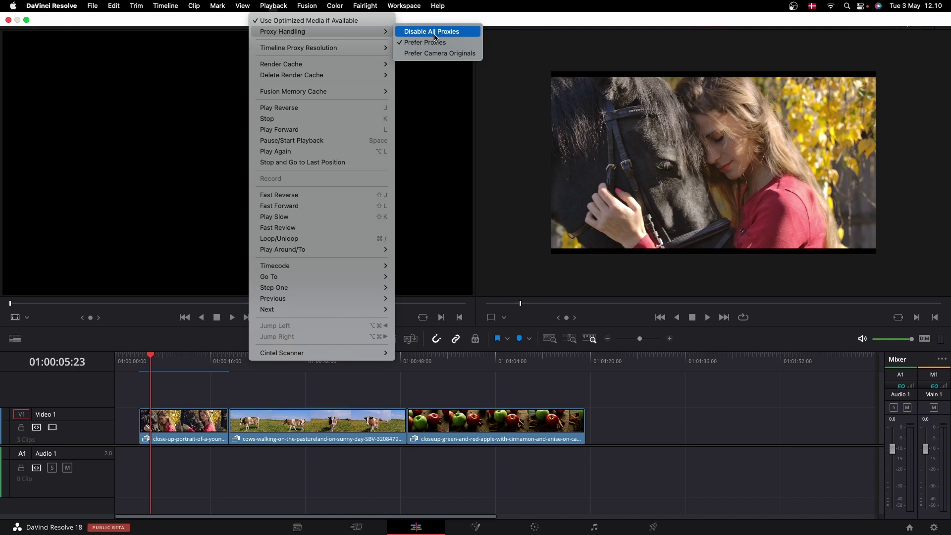
pyautogui.click(434, 32)
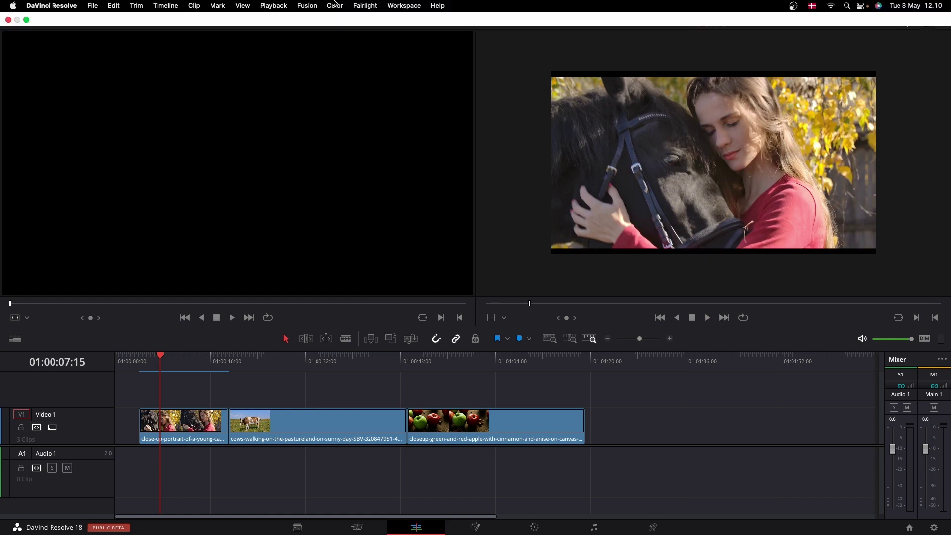
# - Switch Proxy Handling to Prefer Camera Originals and play the timeline
pyautogui.click(276, 7)
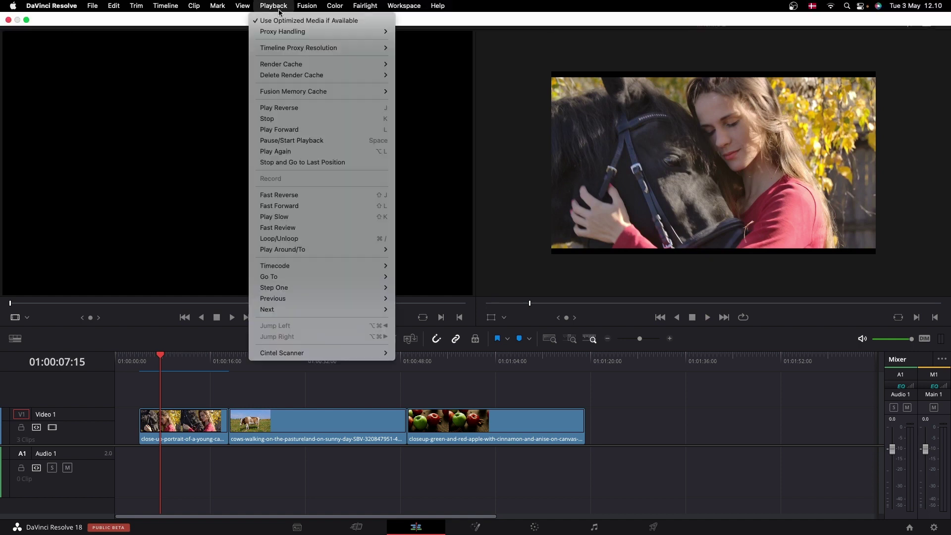
pyautogui.moveTo(283, 31)
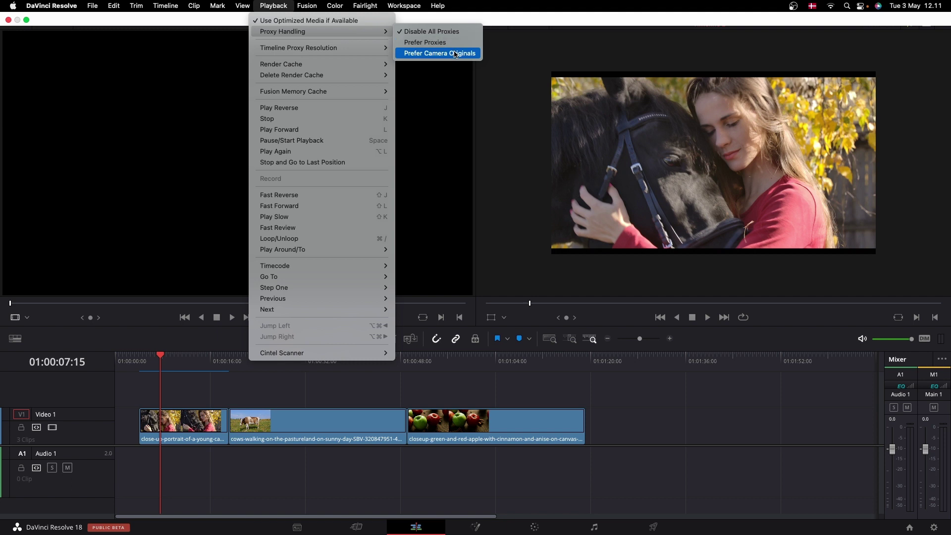
pyautogui.click(454, 54)
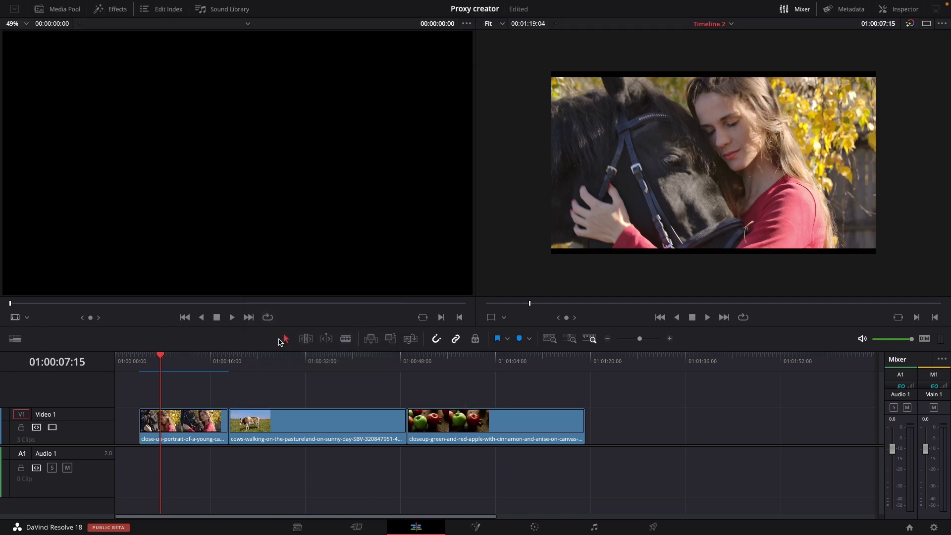
pyautogui.press('space')
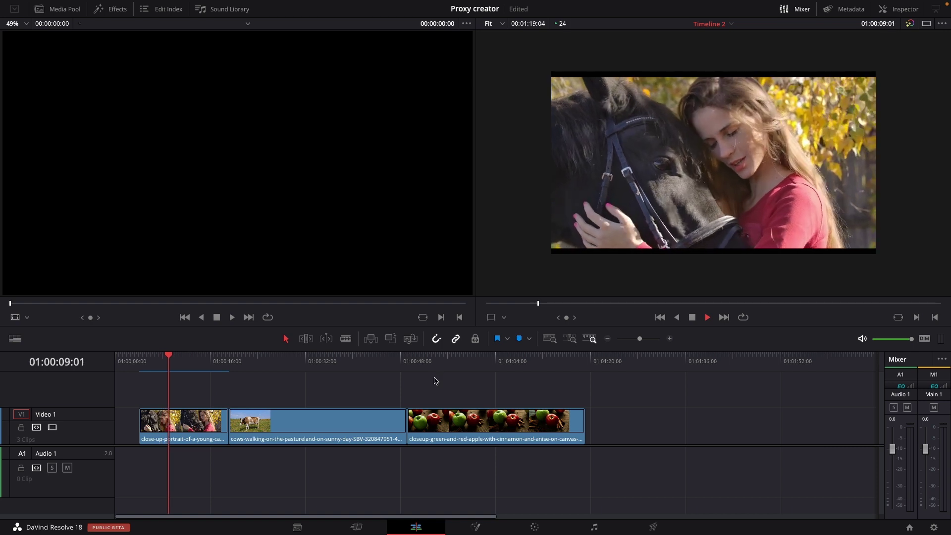
pyautogui.press('space')
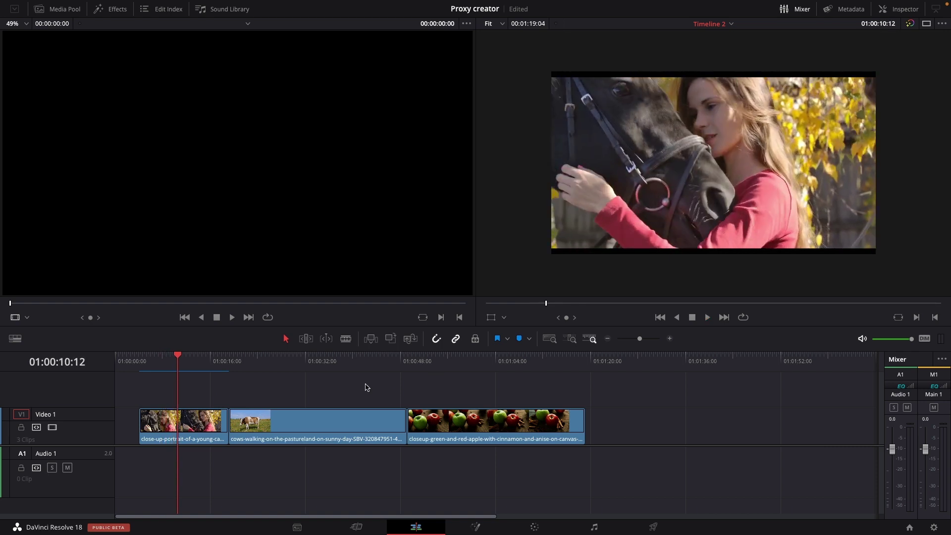
pyautogui.moveTo(296, 3)
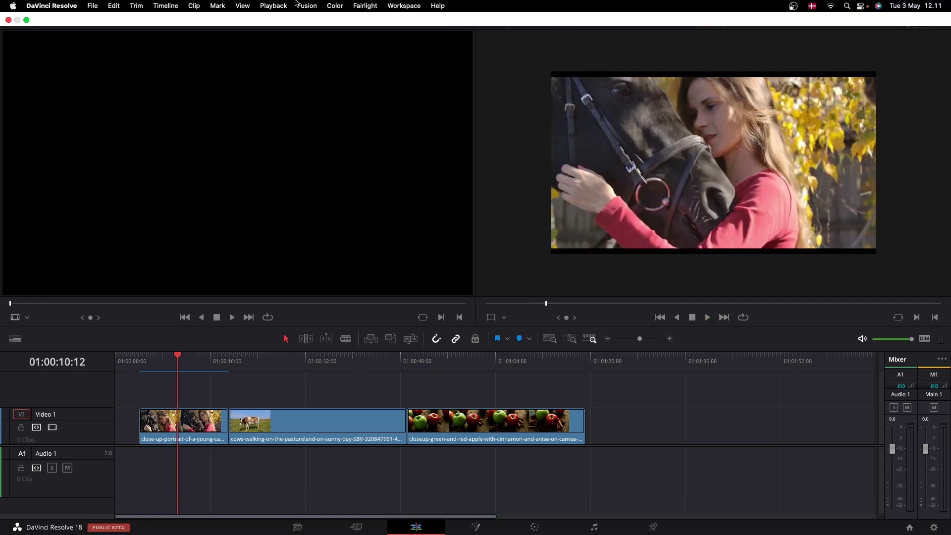
# - Set Proxy Handling back to Prefer Proxies, play, and scrub into the apple clip
pyautogui.click(274, 6)
pyautogui.moveTo(282, 31)
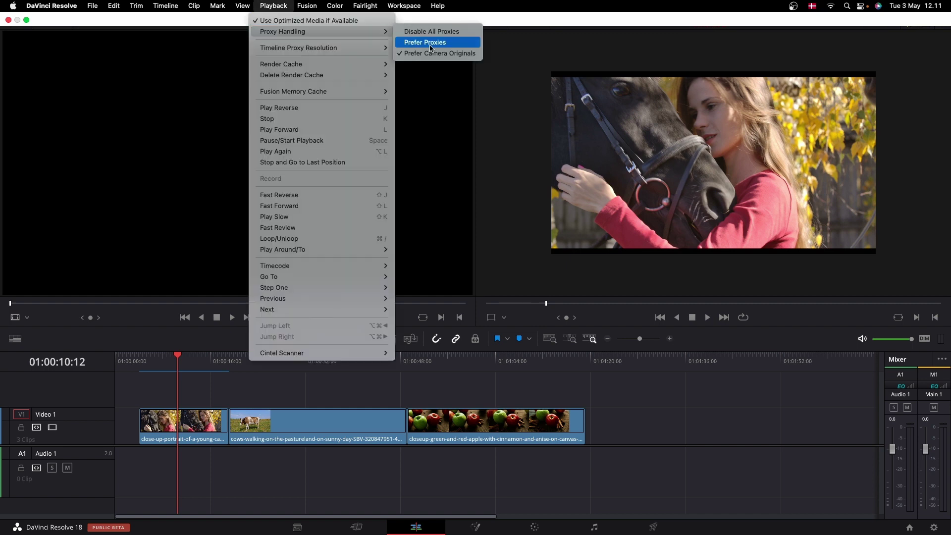
pyautogui.click(425, 43)
pyautogui.press('space')
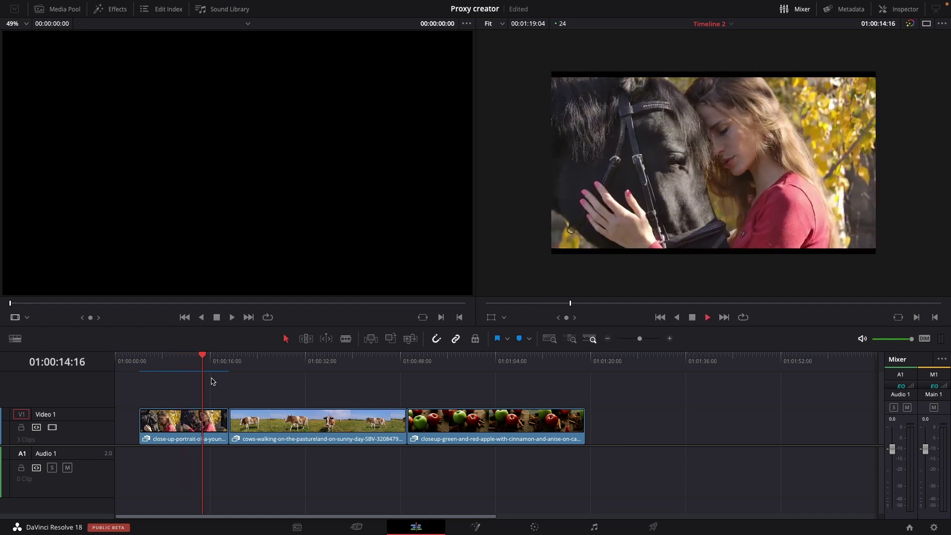
pyautogui.moveTo(211, 381); pyautogui.dragTo(527, 373)
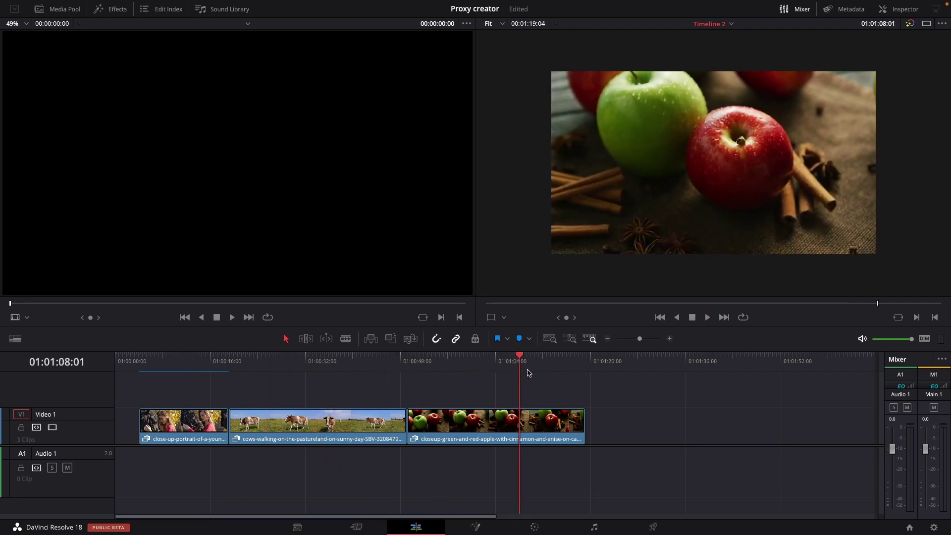